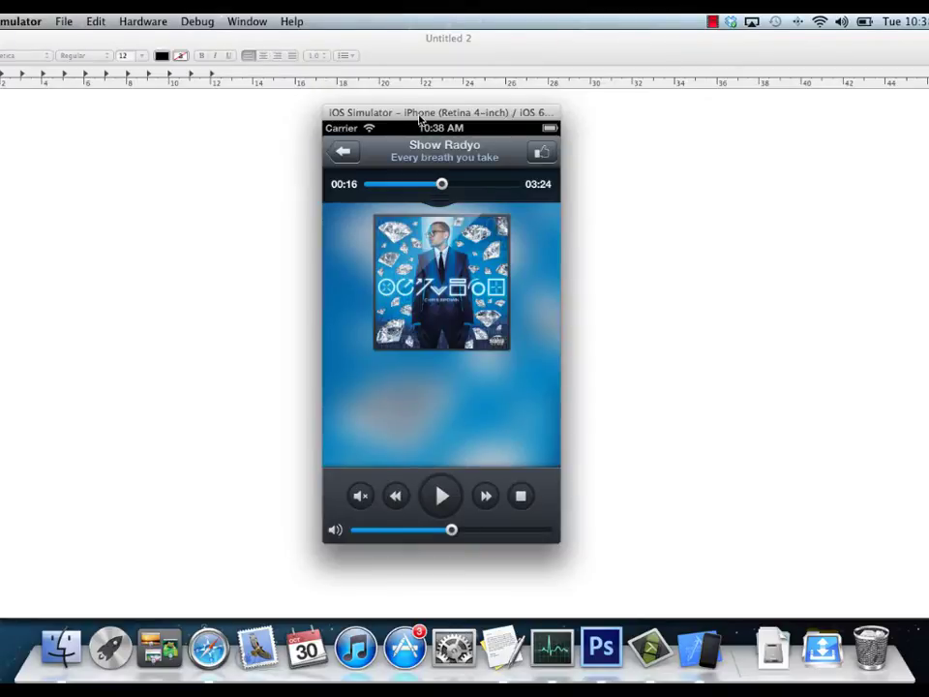
- Set the iOS Simulator window to 100% scale to show the full-size music player
drag(391, 115, 383, 111)
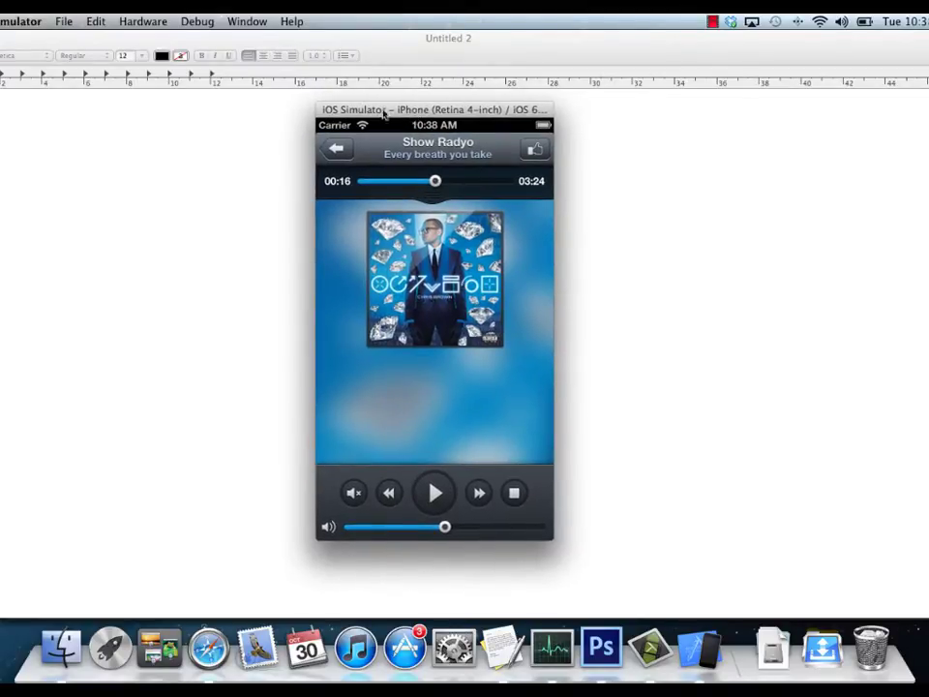
click(246, 21)
mouse_move(263, 83)
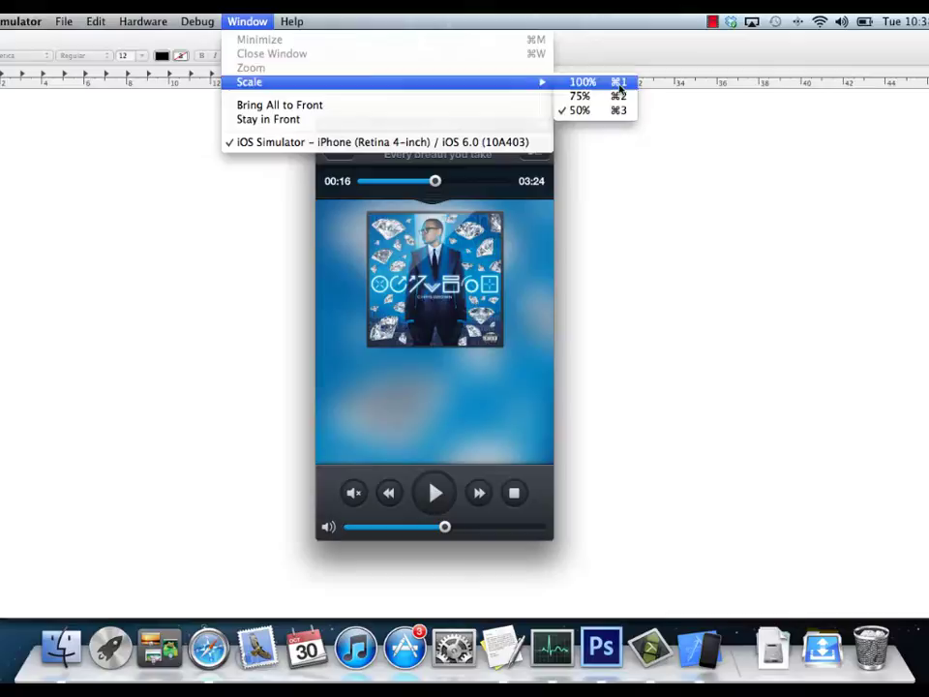
click(581, 85)
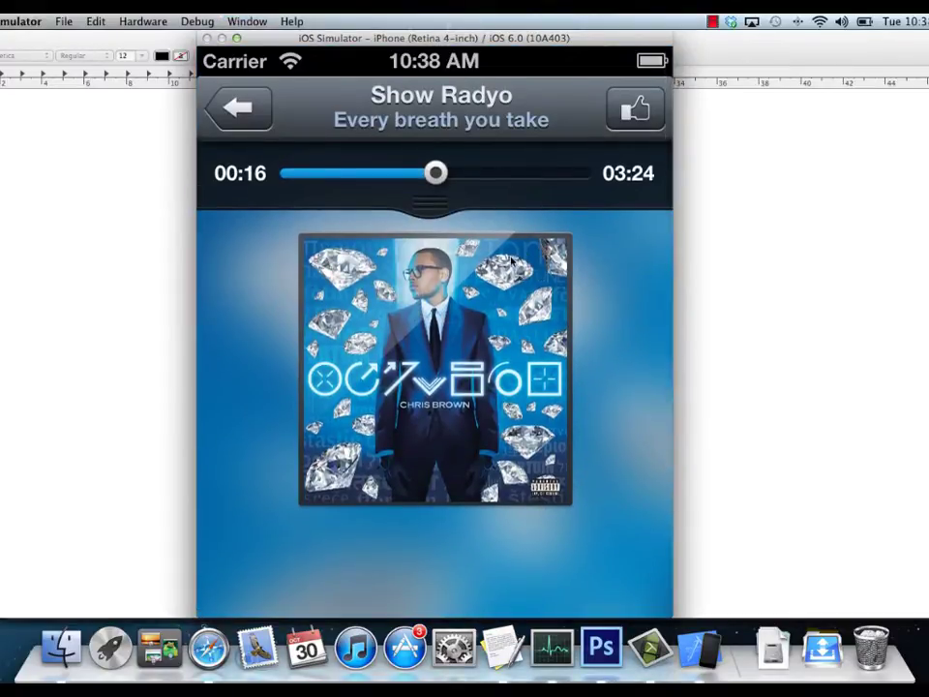
scroll(518, 253, down, 5)
scroll(512, 261, up, 5)
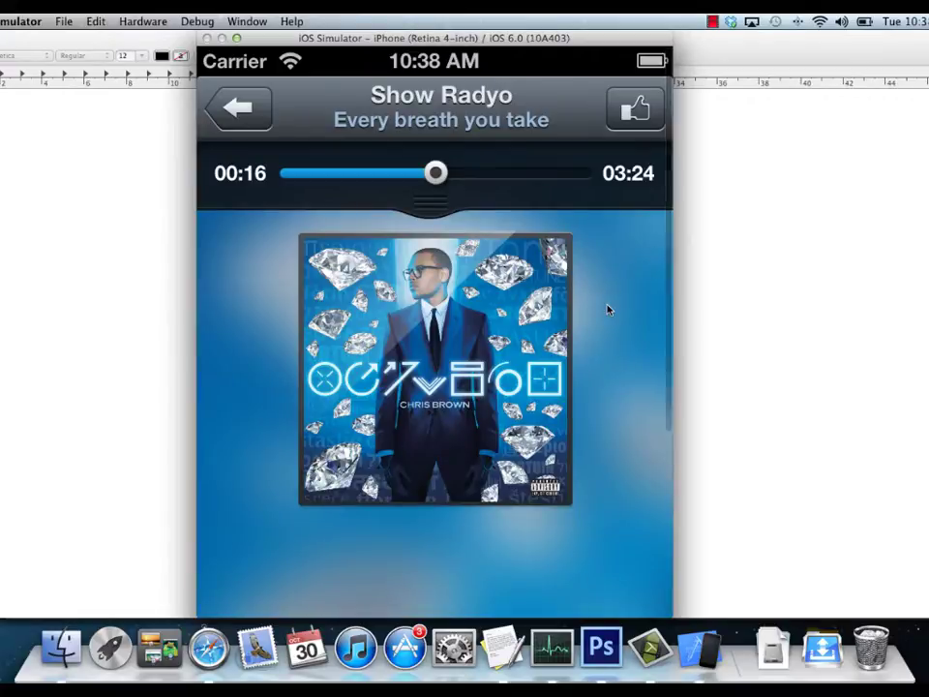
scroll(608, 309, down, 5)
scroll(608, 309, up, 2)
scroll(608, 309, up, 3)
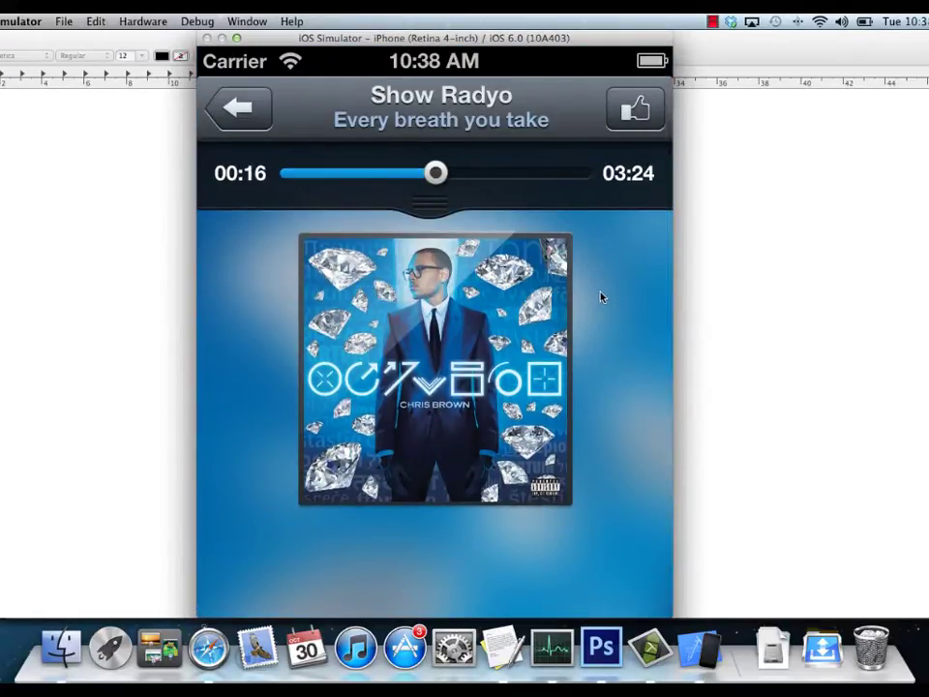
scroll(588, 292, up, 2)
- Save a screenshot of the music player screen from the simulator
drag(354, 41, 374, 41)
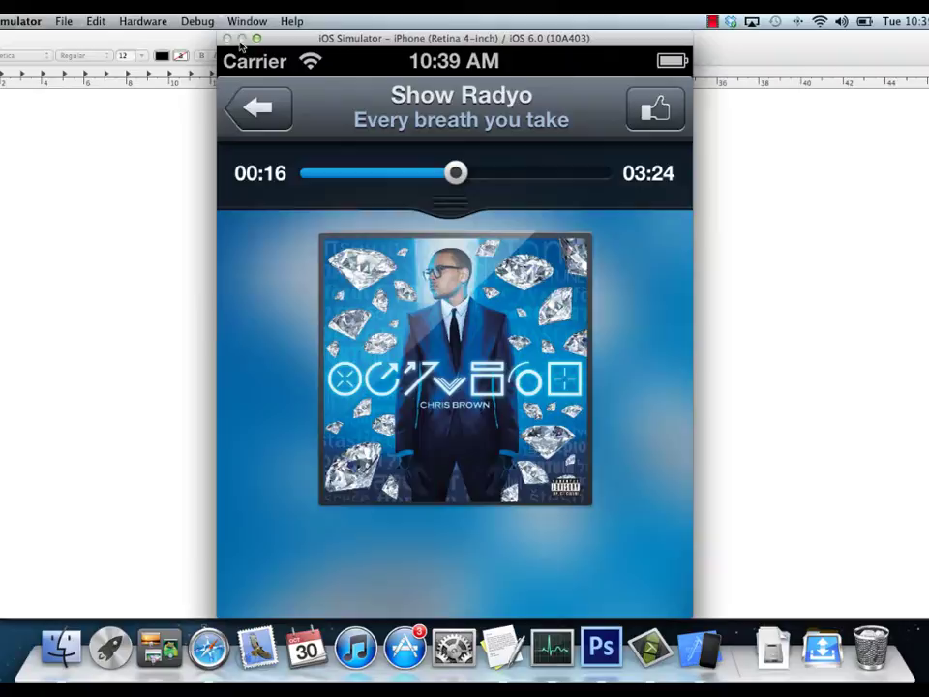
click(64, 21)
click(66, 54)
- Close the Demo folder, open the music-player screenshot in Preview, then return to Photoshop
click(60, 647)
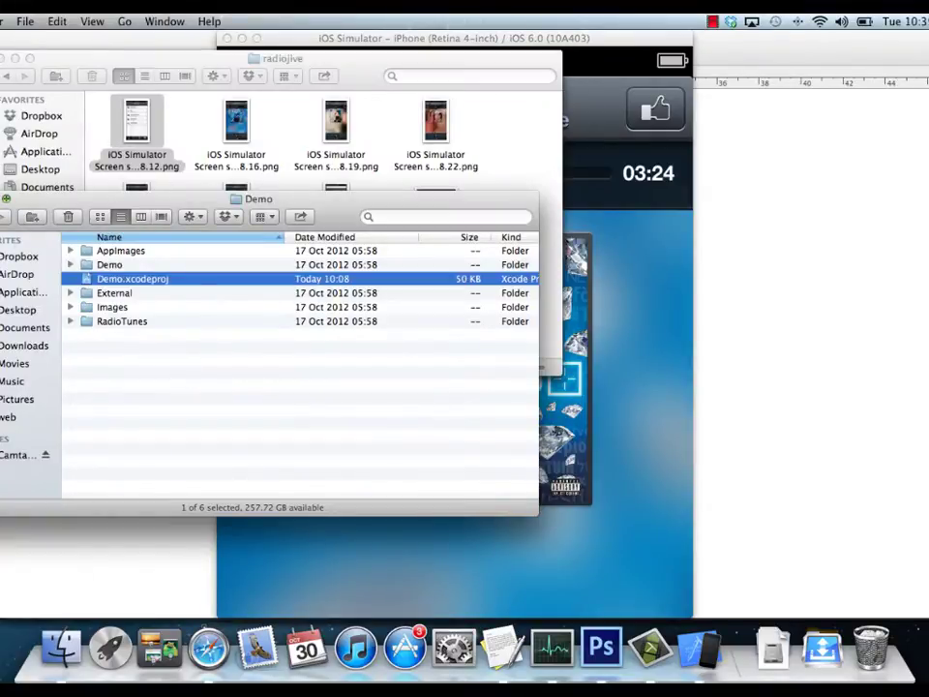
key(super+w)
key(Down)
key(Right)
key(Right)
key(Right)
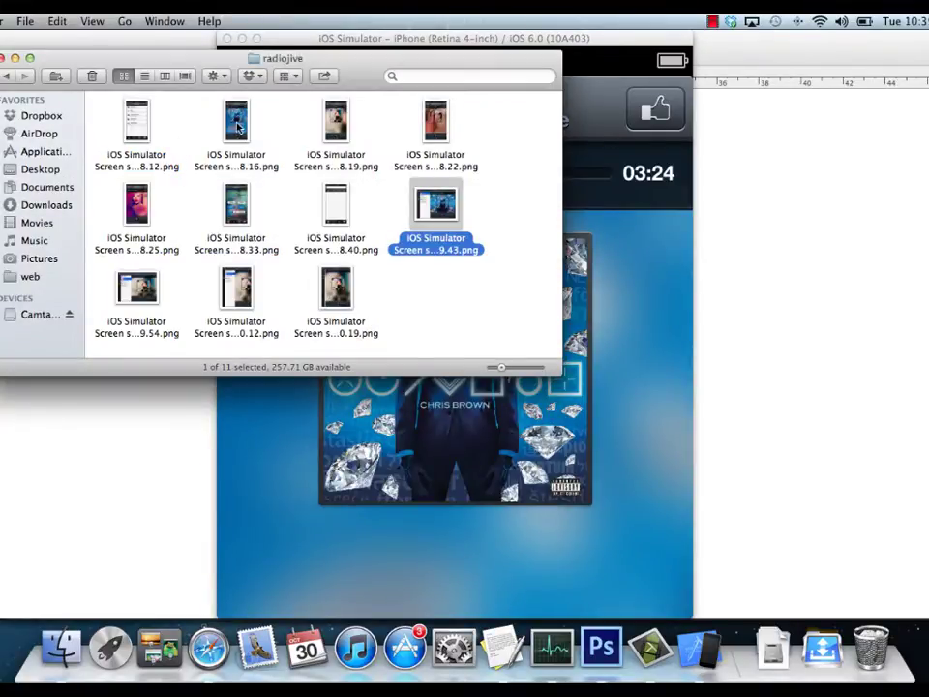
double_click(237, 126)
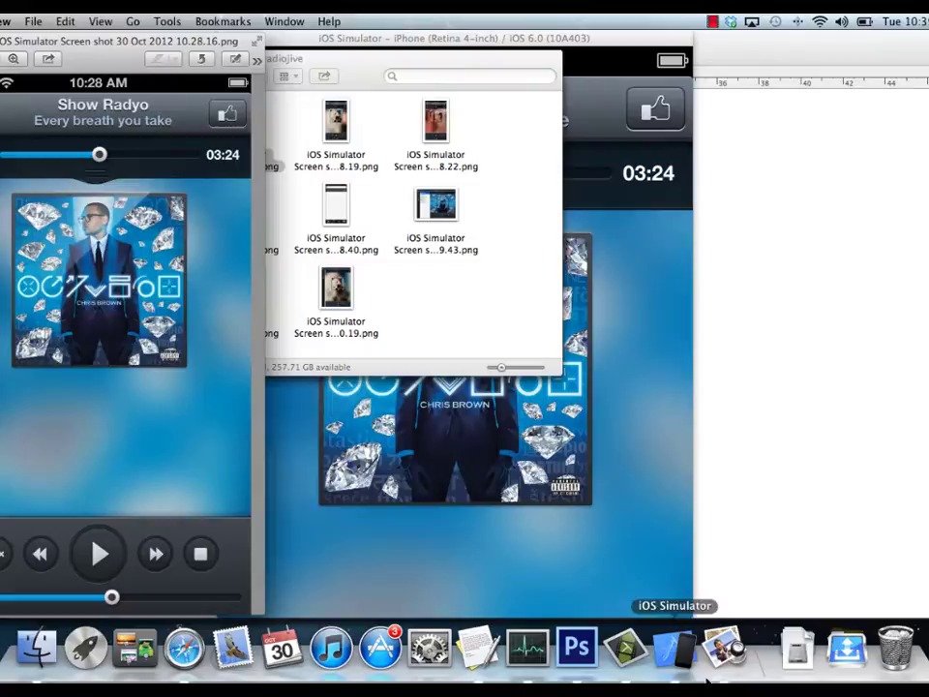
click(577, 647)
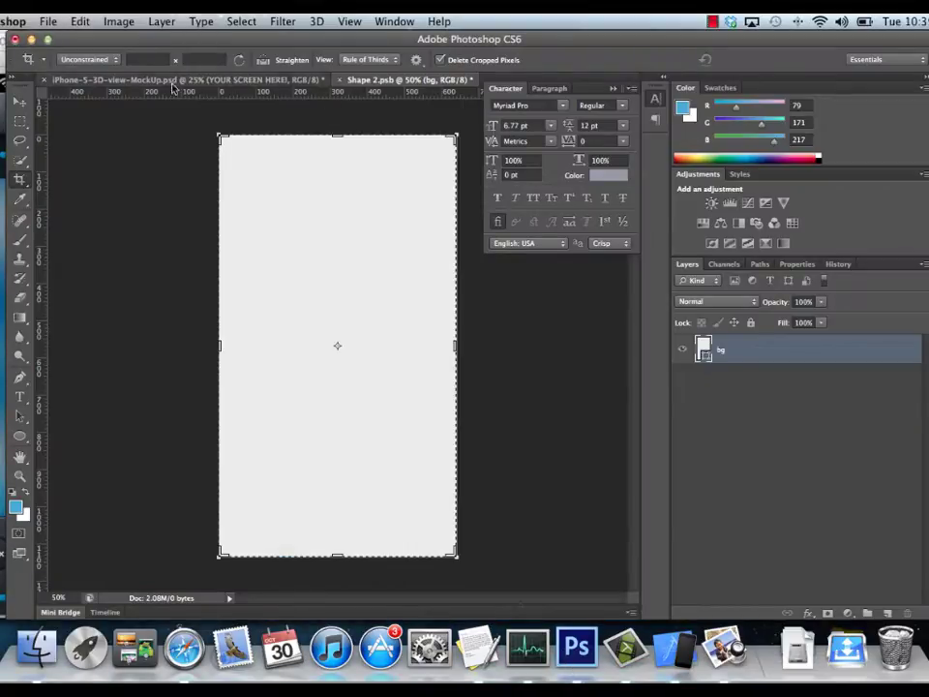
- Close the Shape 2.psb document and shift the Photoshop window slightly left
key(super+w)
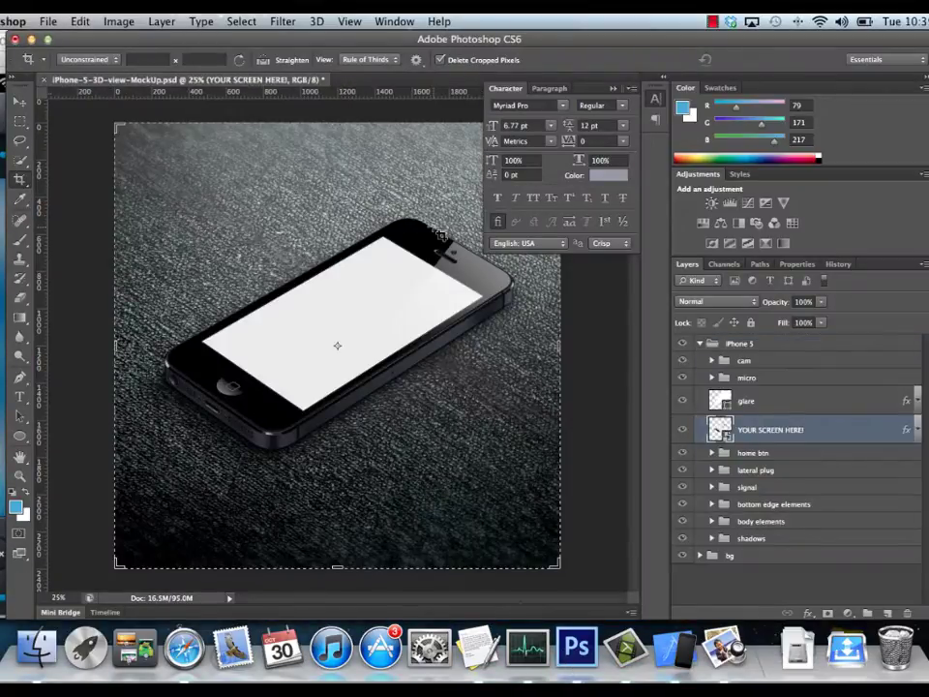
drag(368, 42, 350, 40)
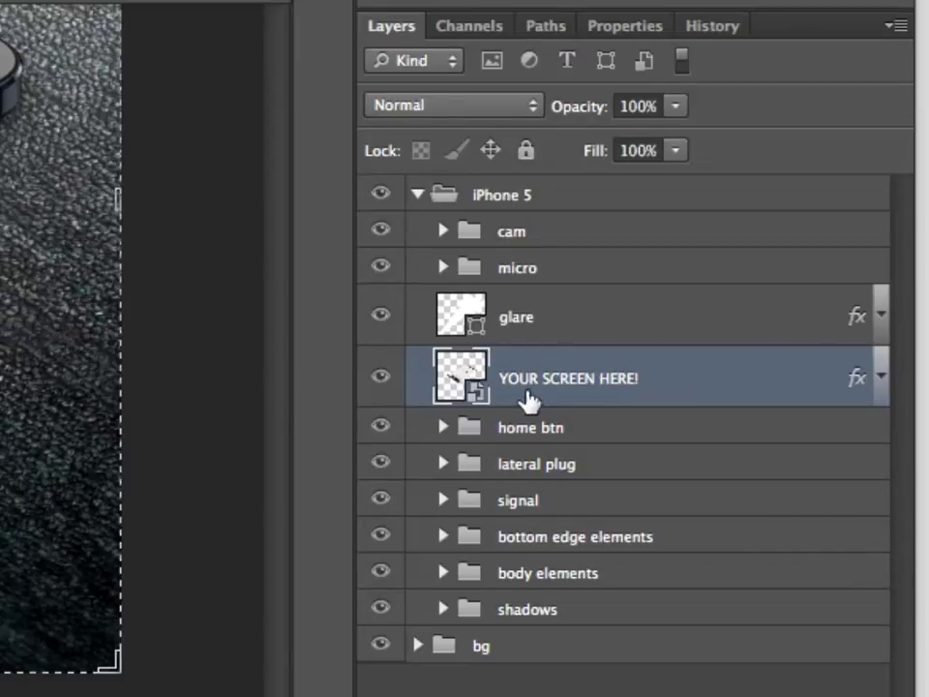
- Open the YOUR SCREEN HERE! smart object and confirm its 640 × 1136 pixel image size
double_click(474, 401)
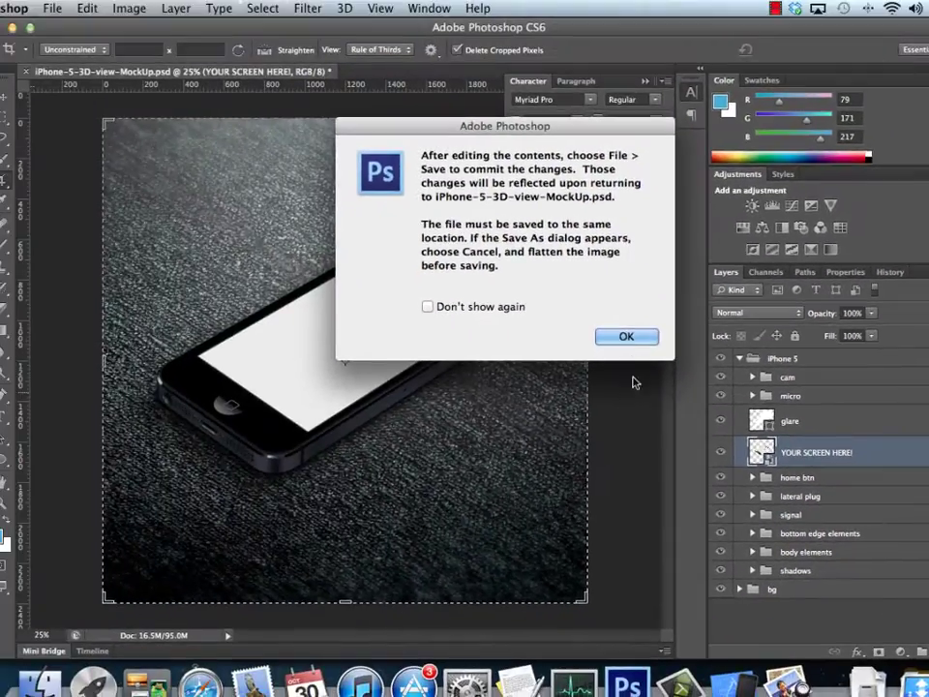
click(629, 338)
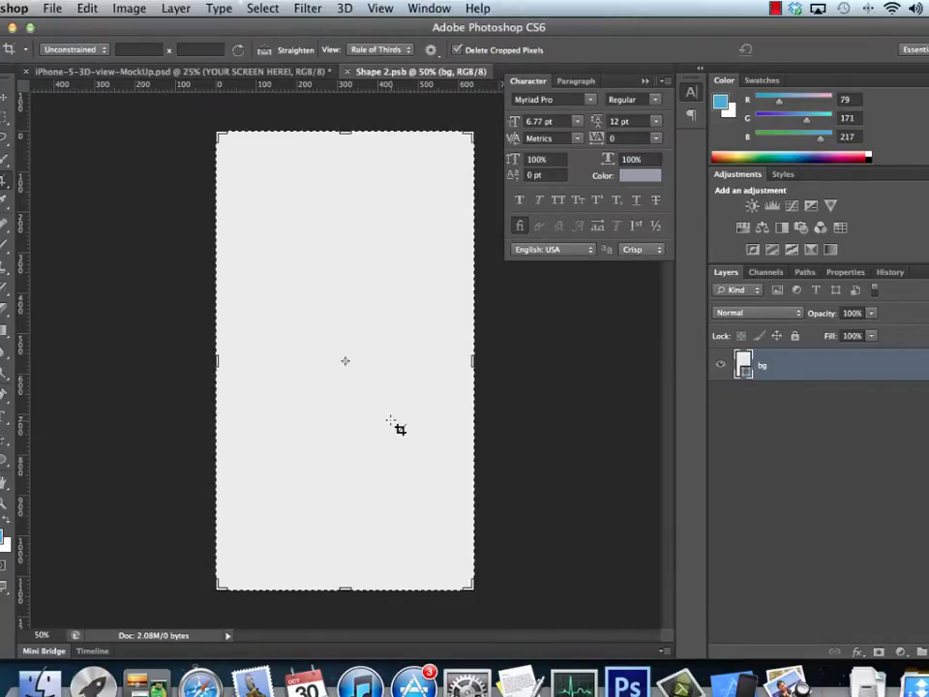
click(136, 12)
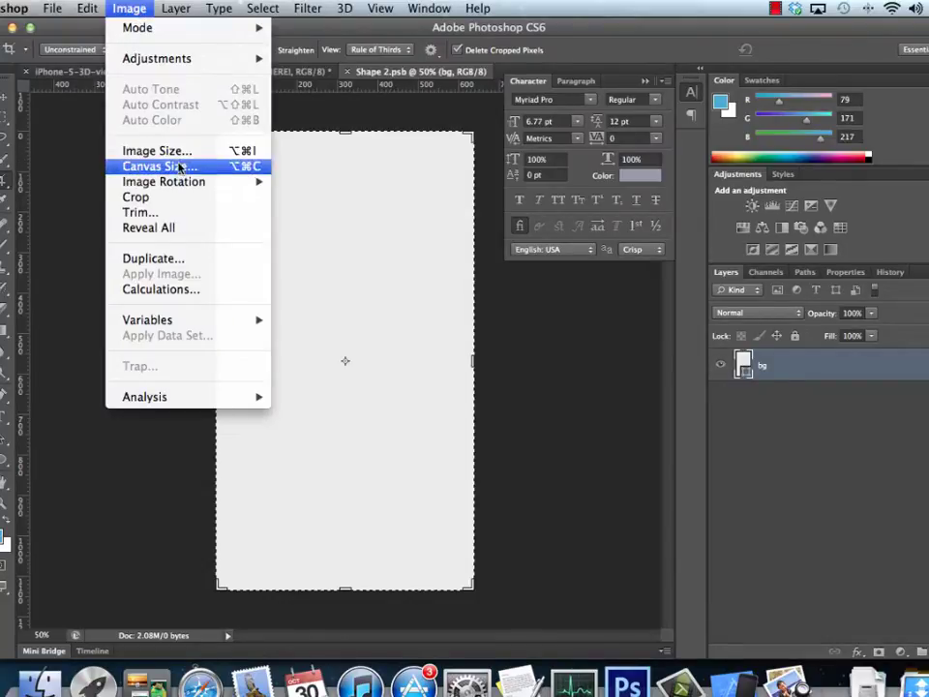
click(187, 155)
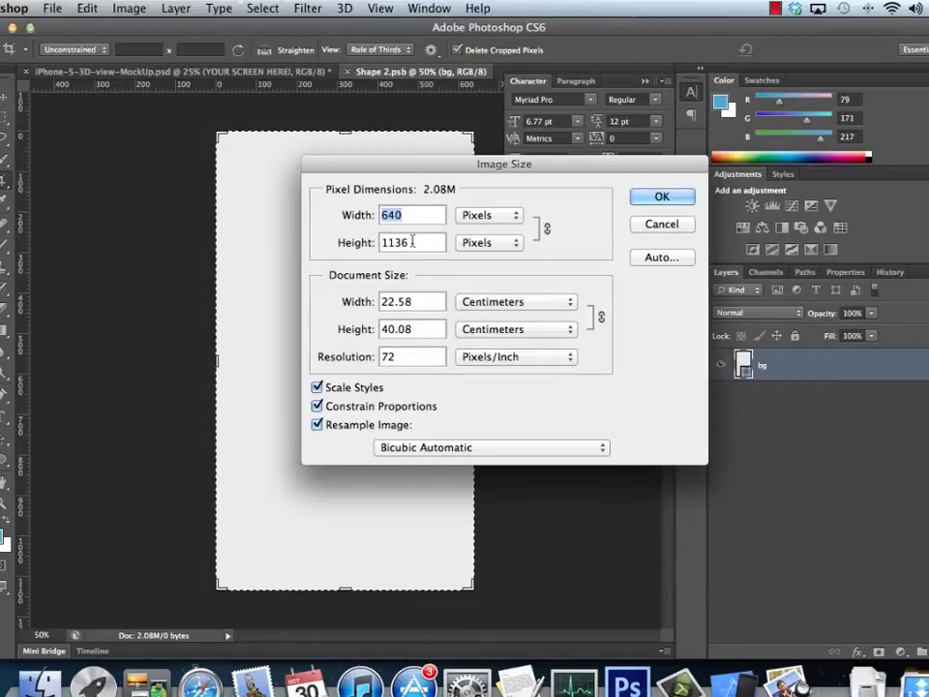
click(673, 226)
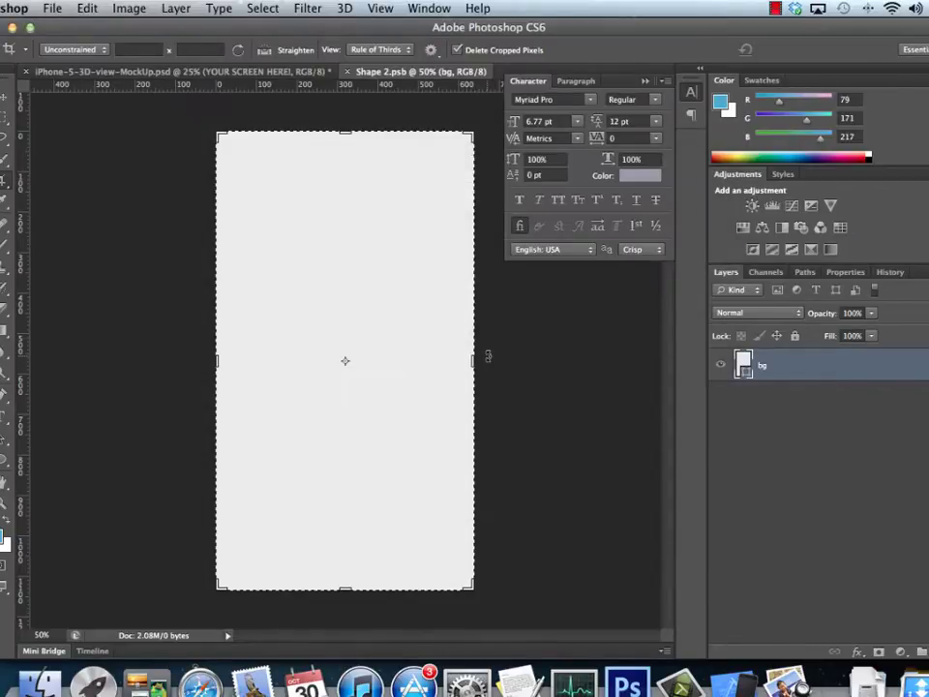
- Drag the music-player screenshot from the radiojive folder onto Photoshop to open it
click(207, 73)
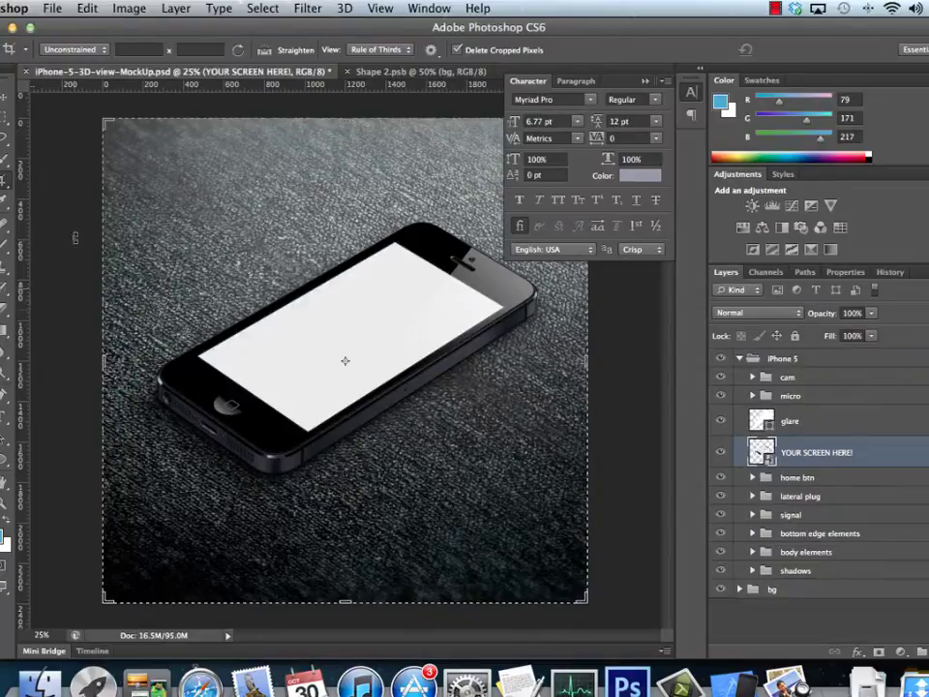
click(418, 71)
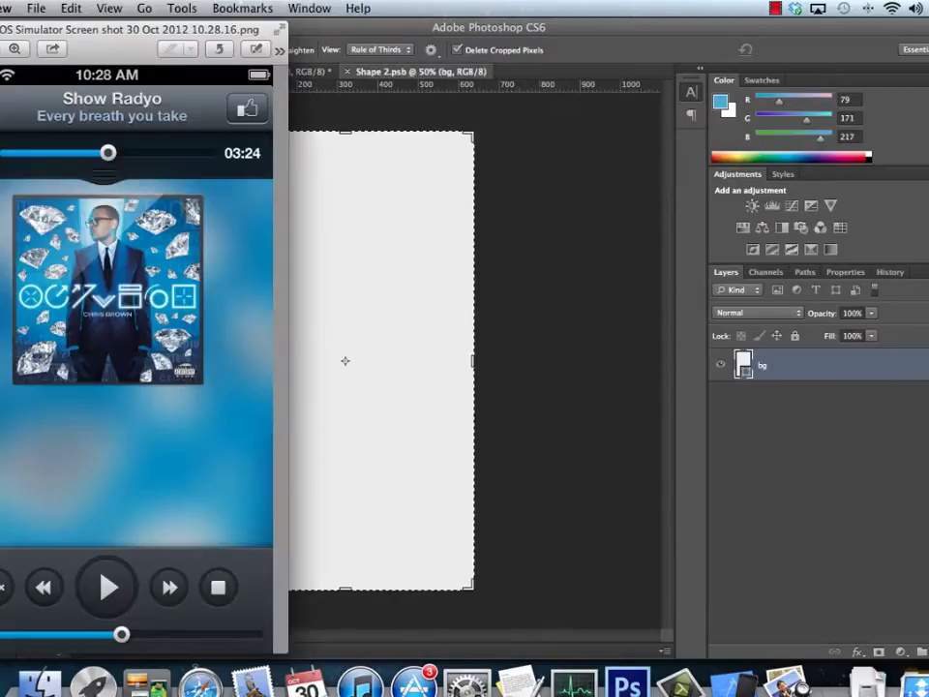
key(super+Tab)
click(40, 682)
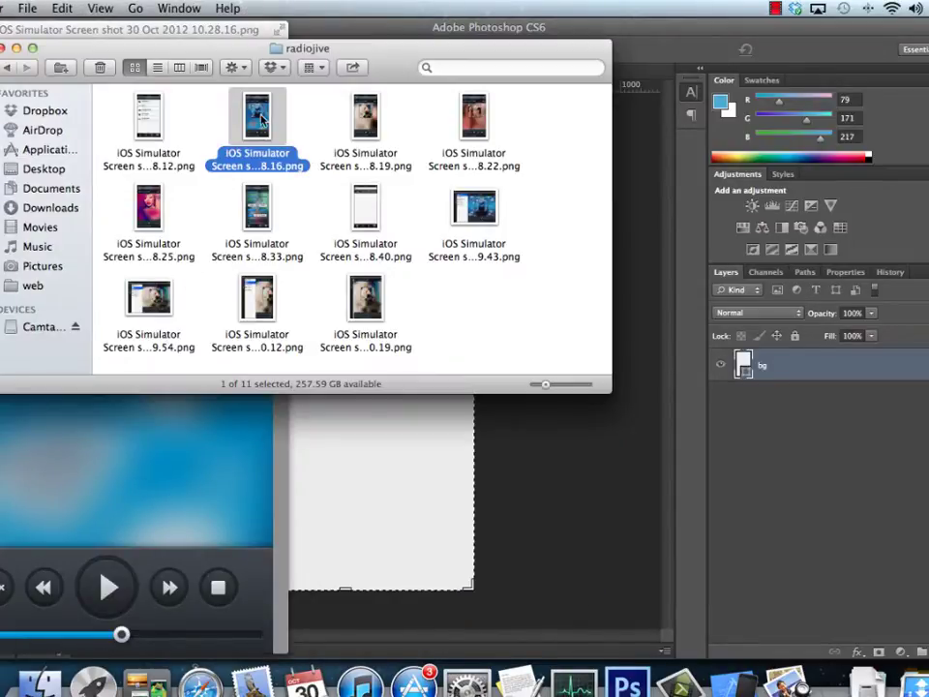
drag(259, 170, 627, 677)
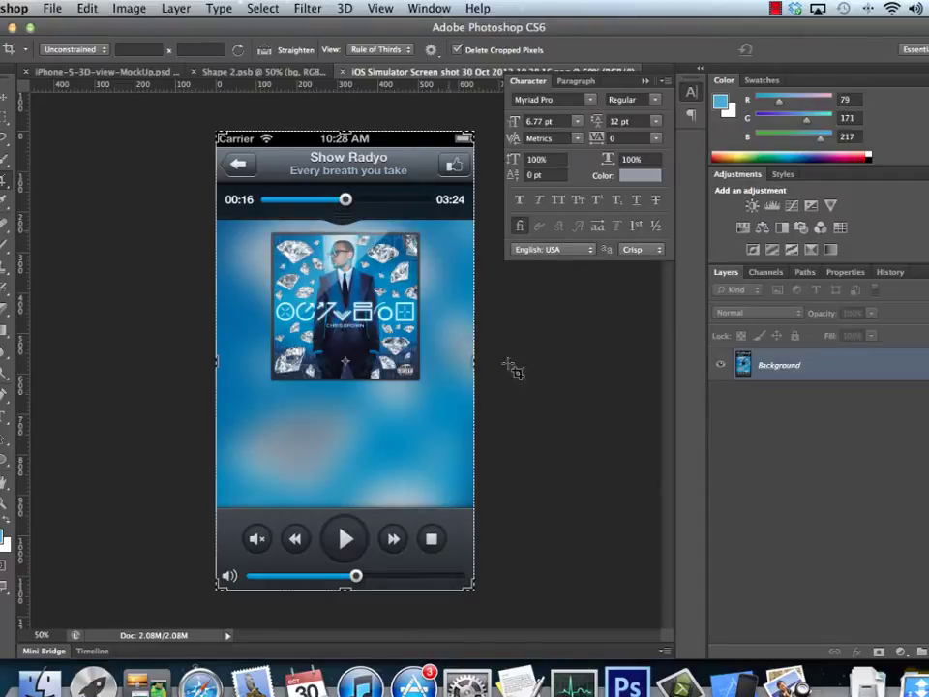
- Paste the screenshot into Shape 2.psb as Layer 1, then save and close it
click(271, 72)
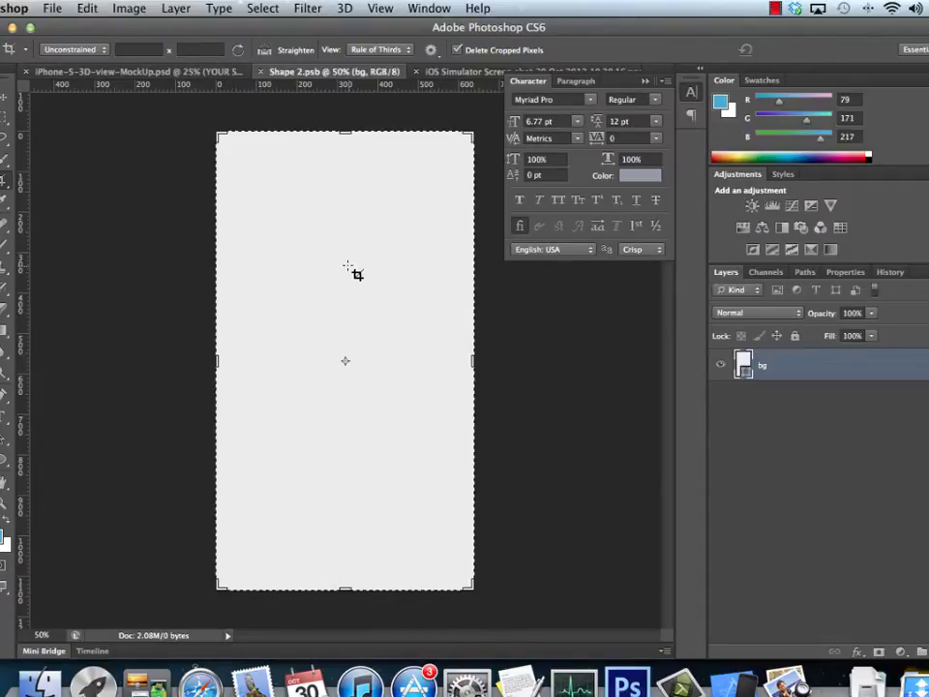
key(super+v)
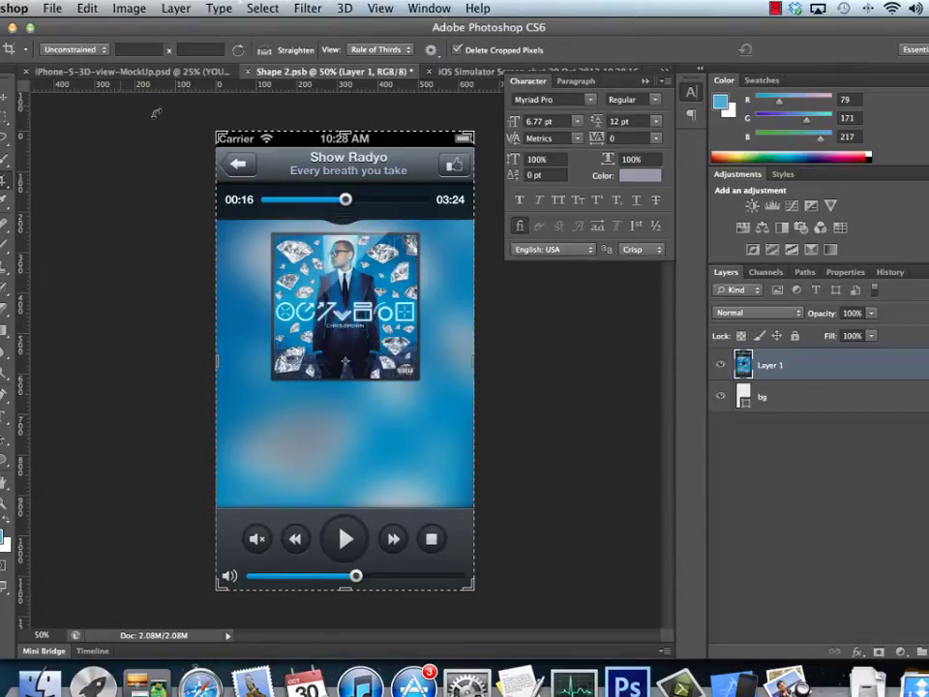
click(46, 8)
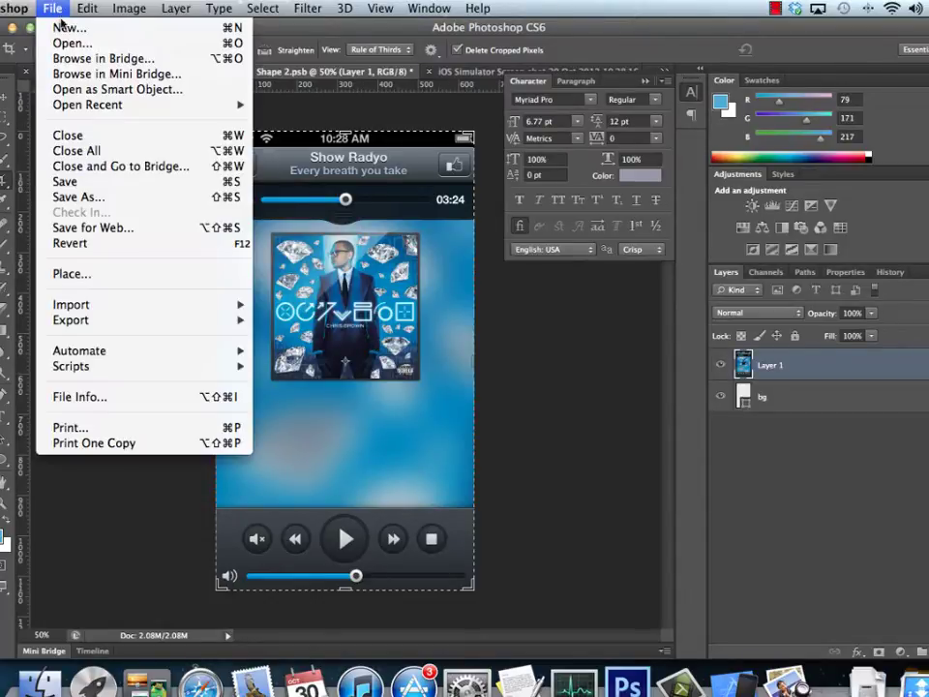
click(60, 182)
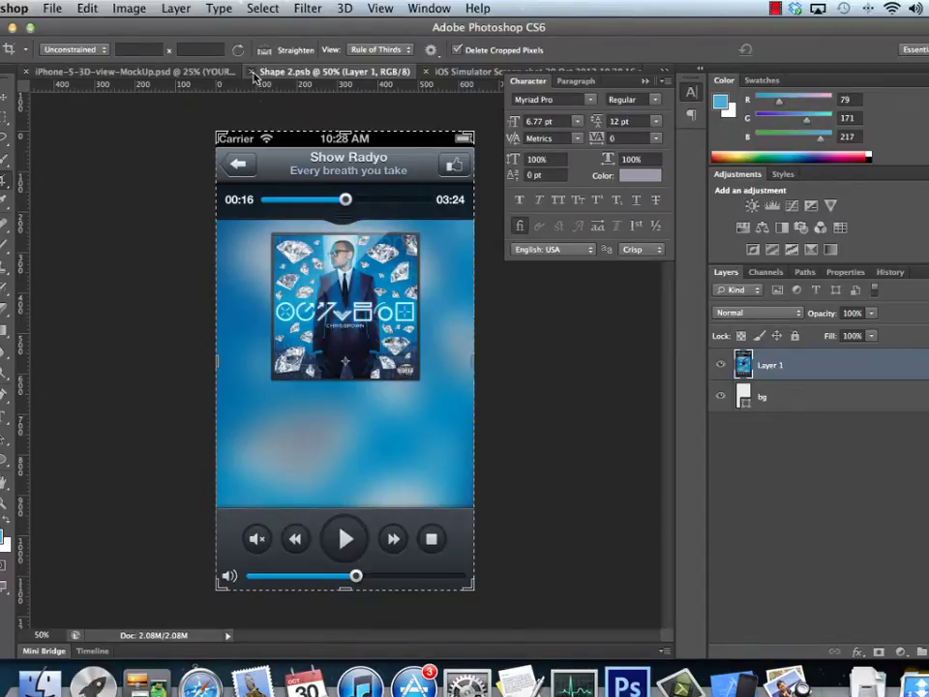
key(super+w)
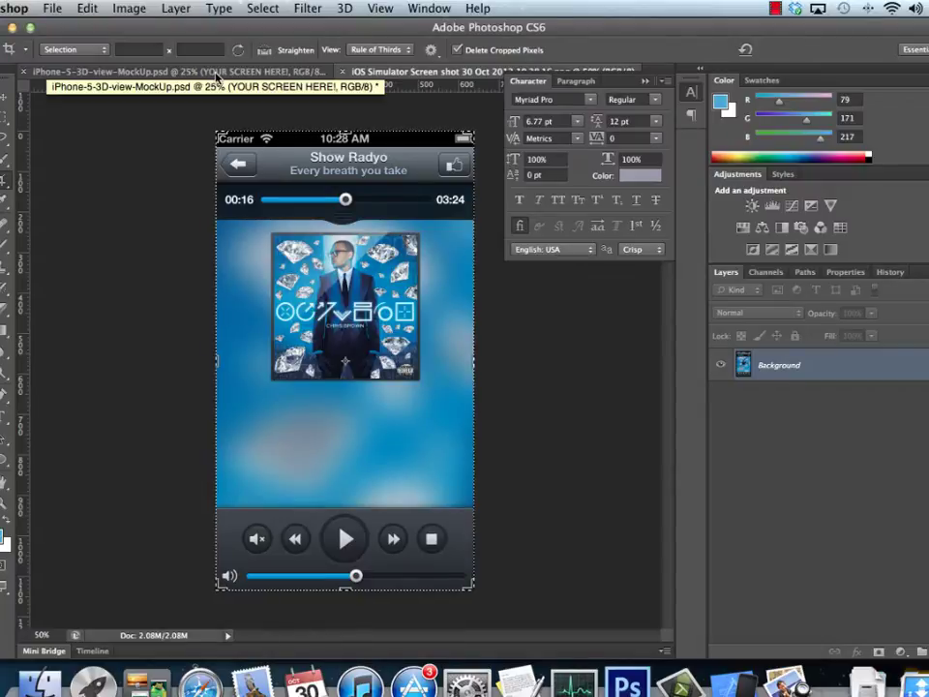
- Toggle the bg group's floor 1, 2 and 3 textures, leaving the pink floor 1 visible
click(162, 72)
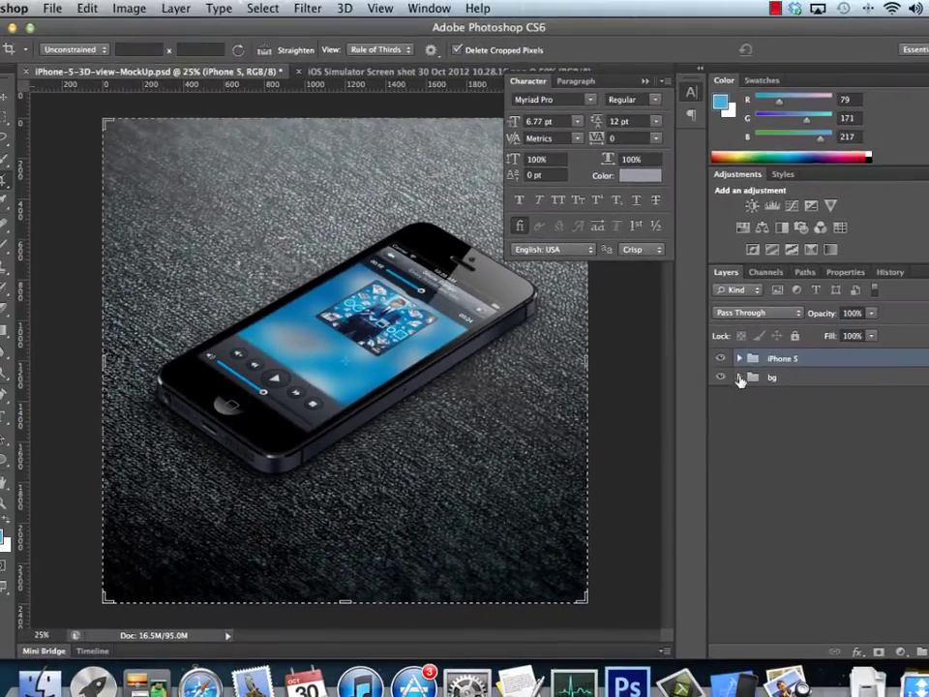
click(740, 377)
click(720, 401)
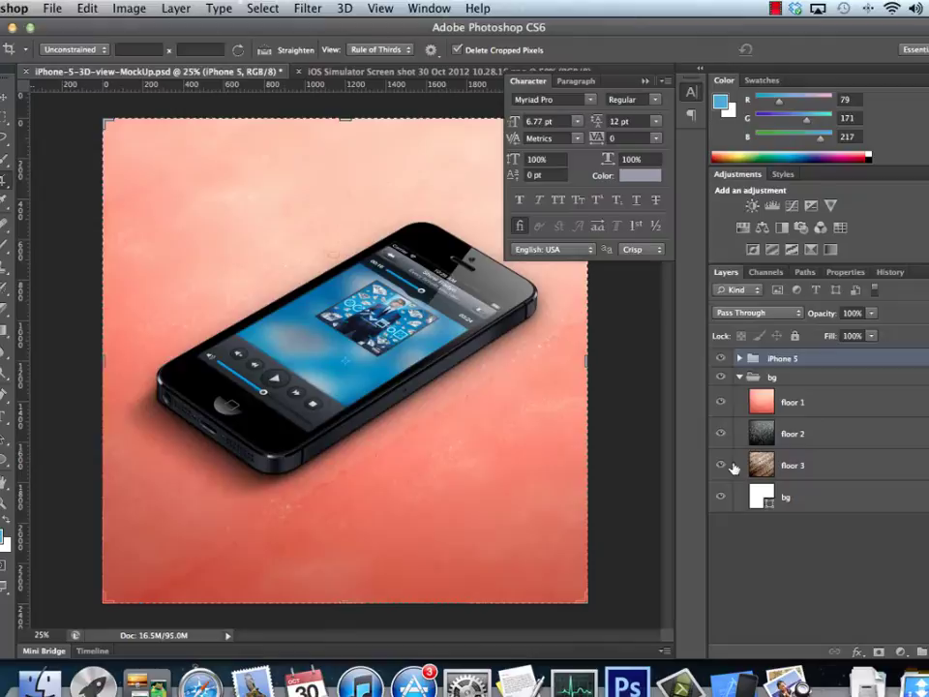
click(720, 465)
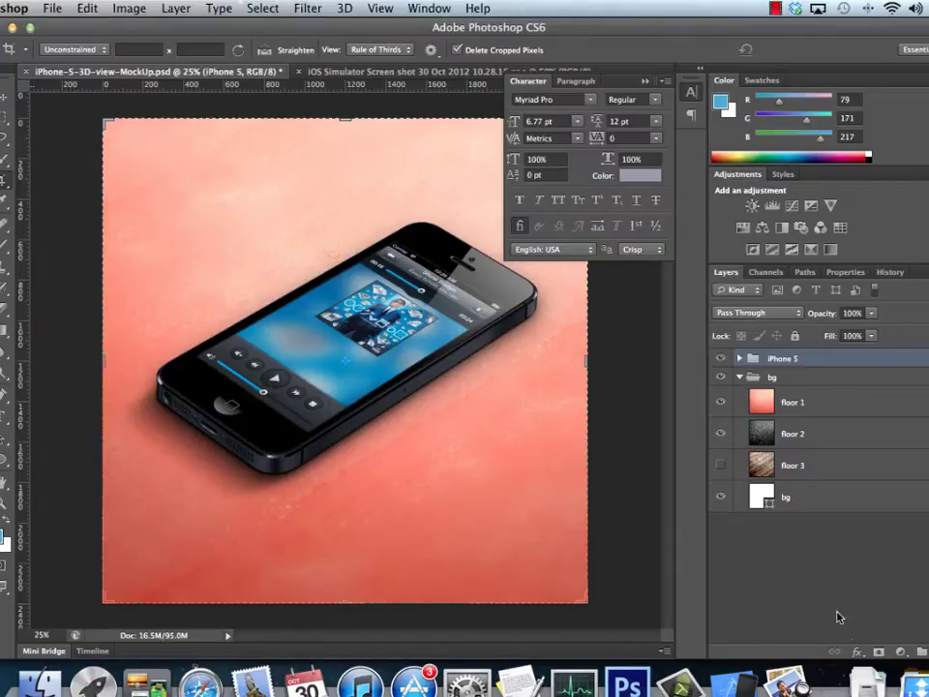
click(720, 464)
click(720, 401)
click(720, 433)
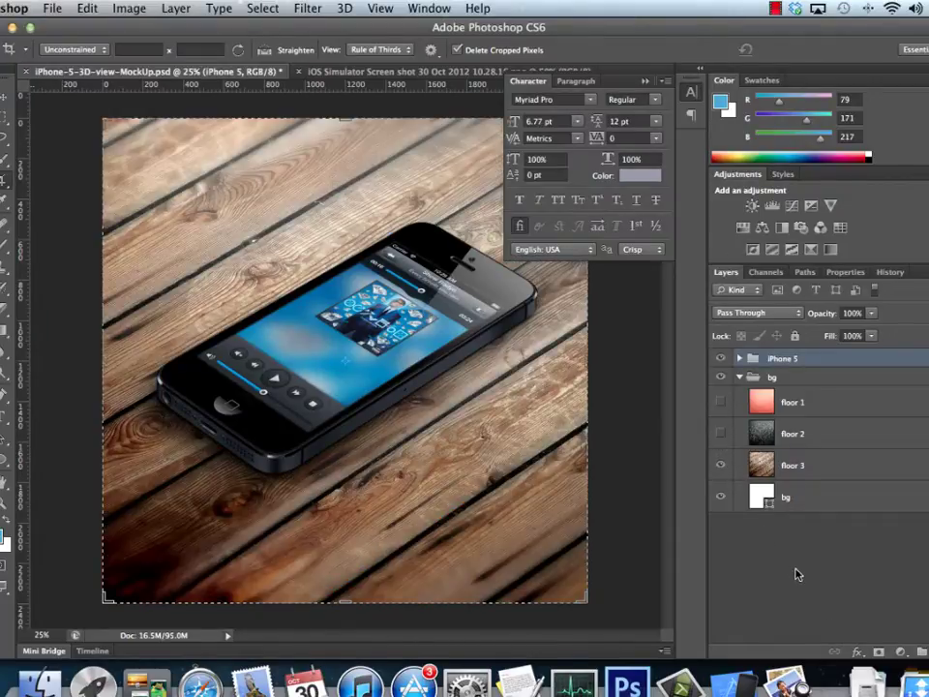
click(720, 433)
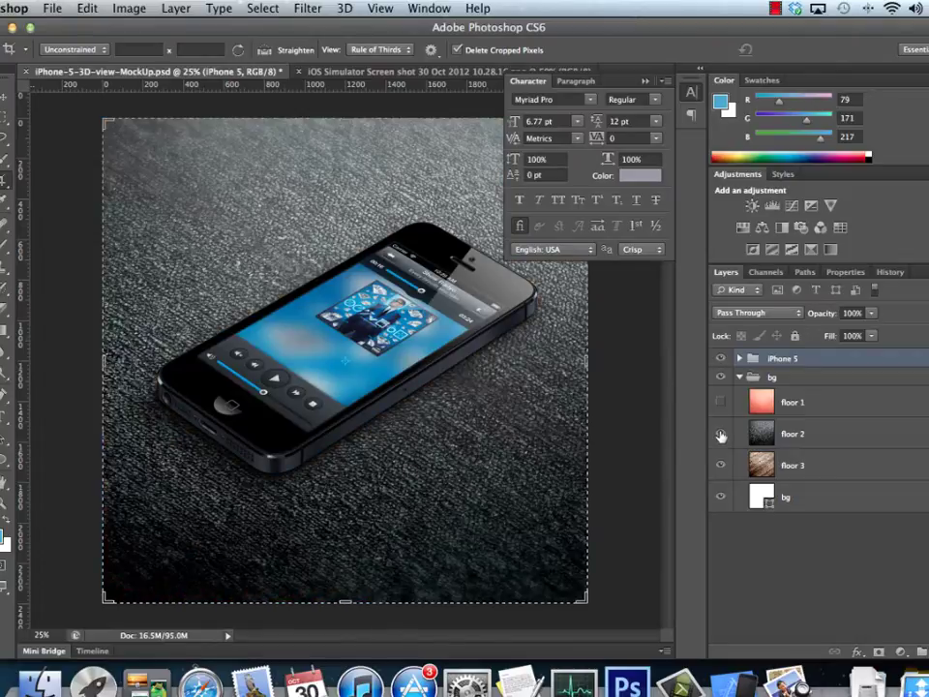
click(720, 403)
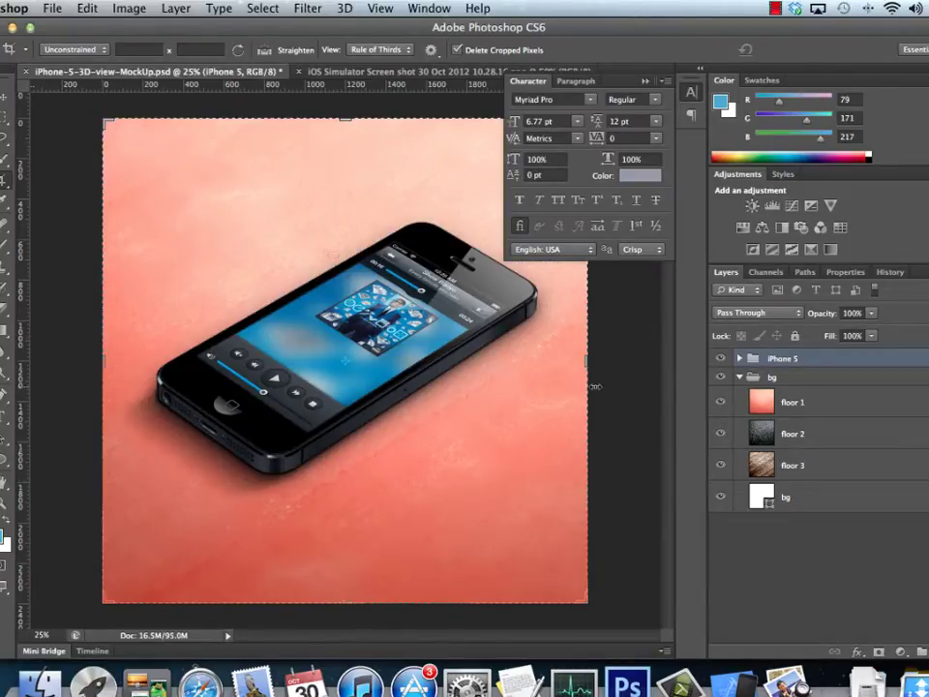
- Zoom in to 66.7% and pan around to inspect the music player on the phone screen
key(super+equal)
key(super+equal)
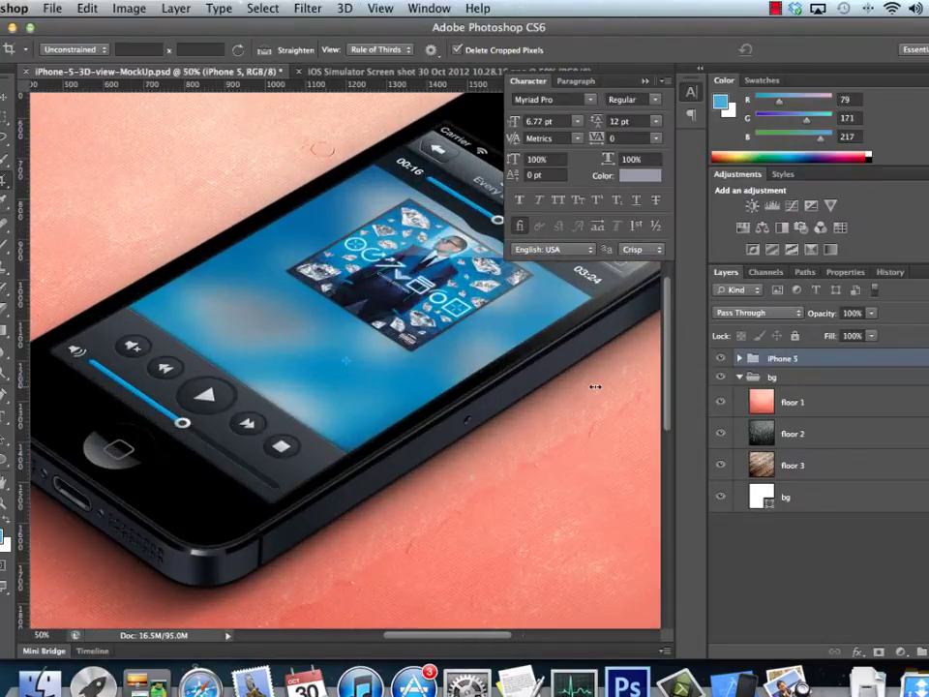
key(super+equal)
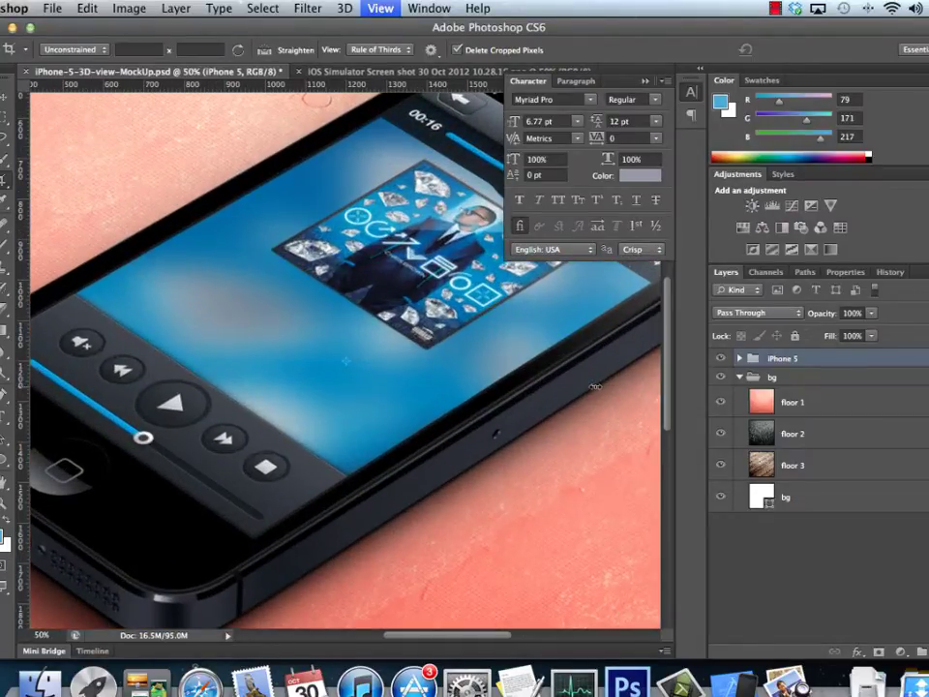
key(super+equal)
scroll(607, 533, left, 10)
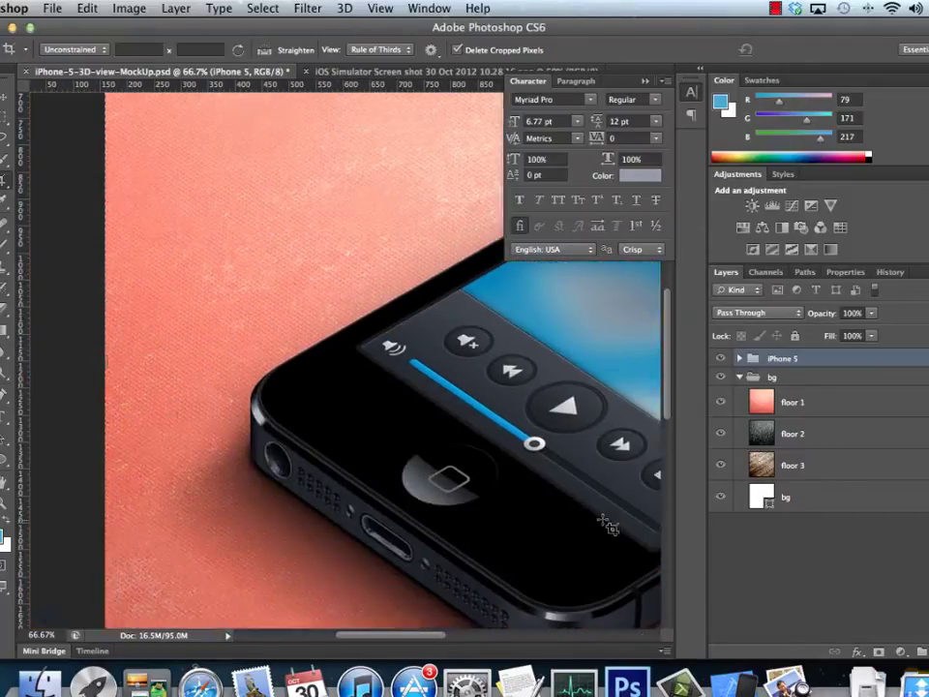
scroll(607, 527, left, 3)
scroll(607, 527, right, 15)
scroll(602, 522, left, 4)
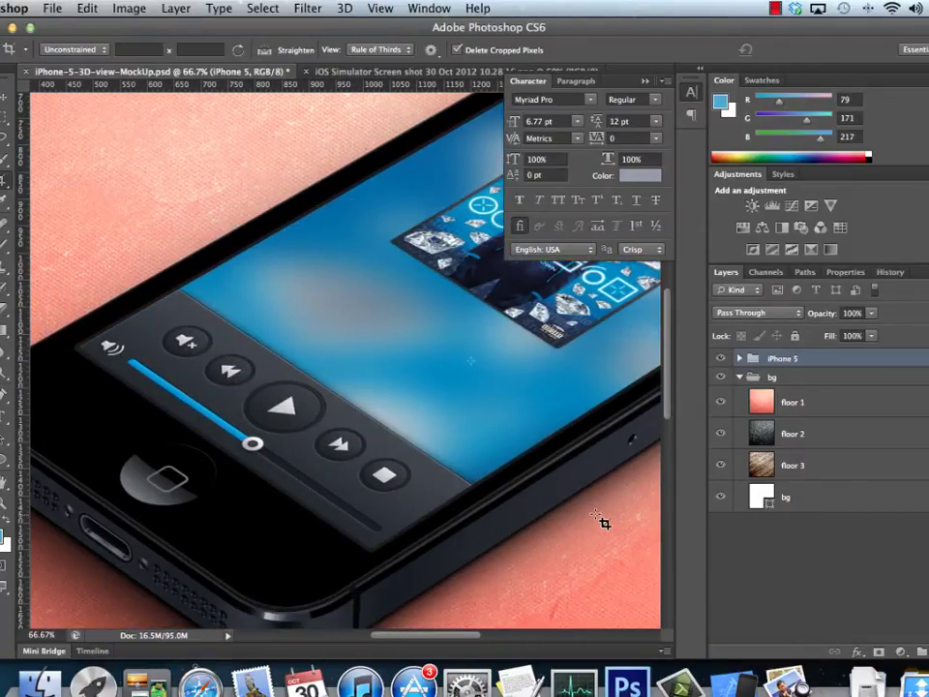
scroll(602, 522, left, 8)
scroll(602, 523, right, 5)
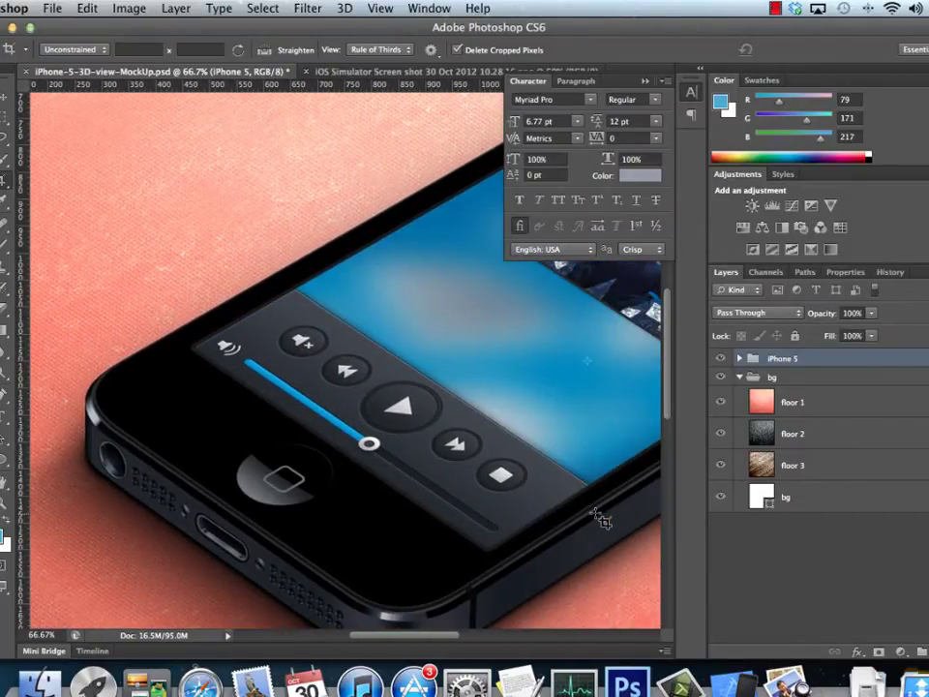
scroll(600, 565, down, 5)
scroll(600, 564, up, 5)
scroll(600, 564, right, 5)
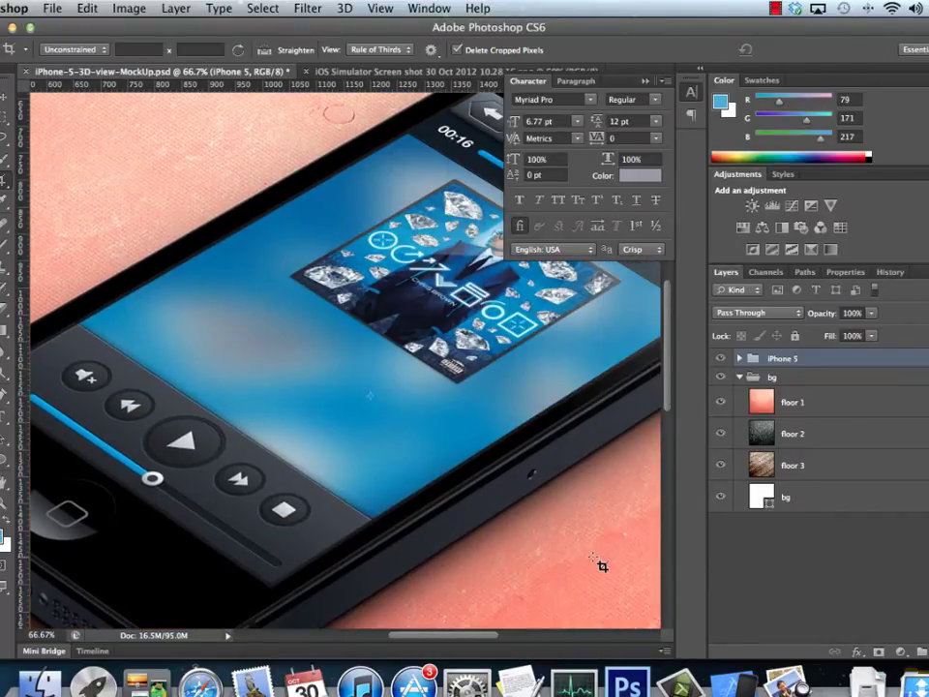
scroll(599, 564, right, 3)
scroll(599, 564, up, 5)
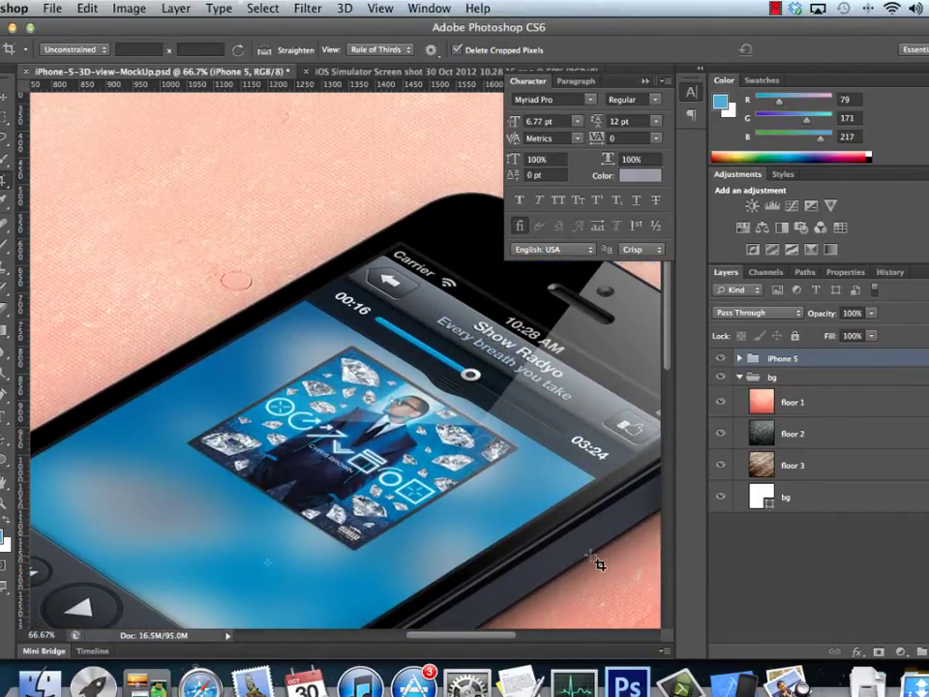
scroll(599, 564, right, 6)
scroll(568, 514, left, 3)
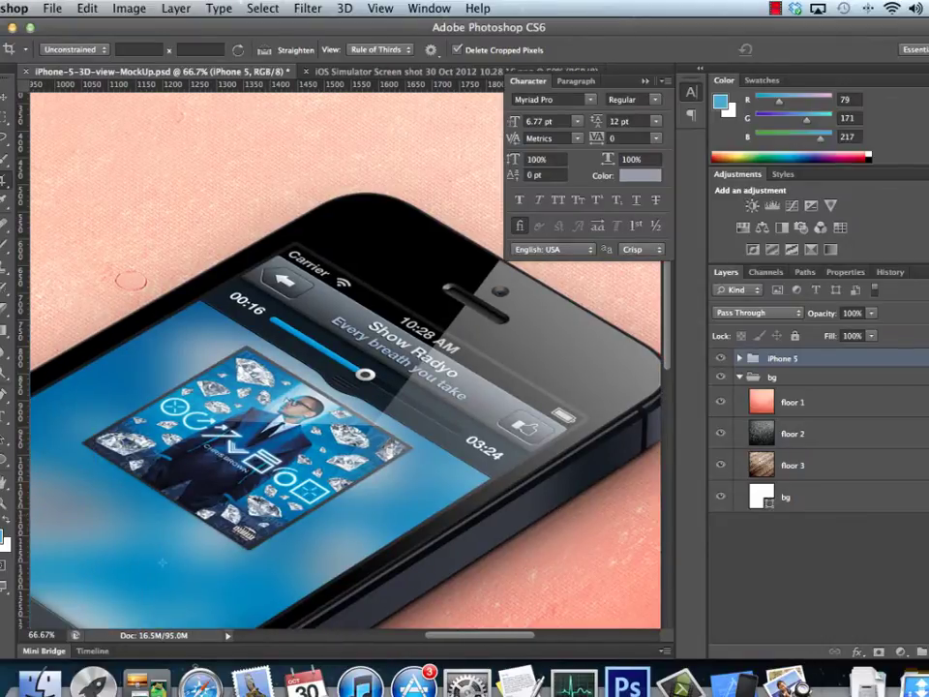
- Save the mockup, then export a PNG copy named mockup.png to the Desktop with default options
click(53, 10)
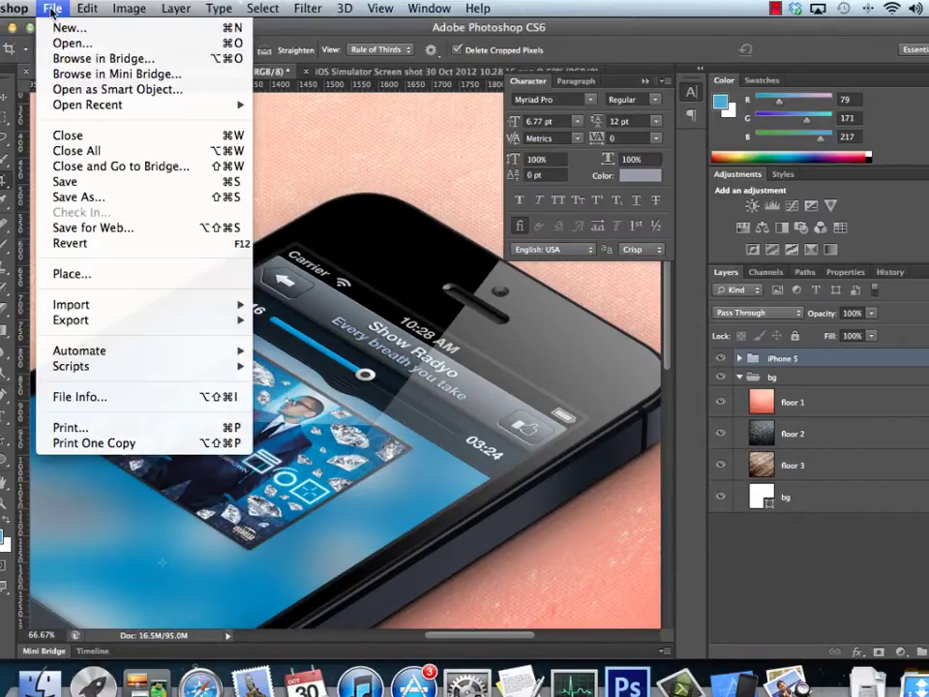
click(130, 184)
click(52, 10)
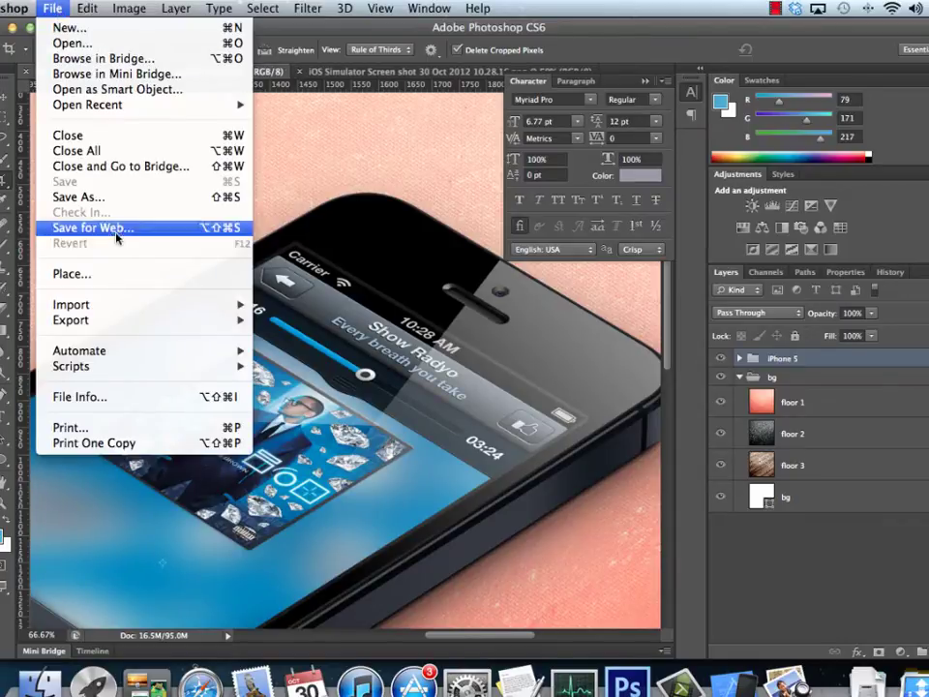
click(126, 198)
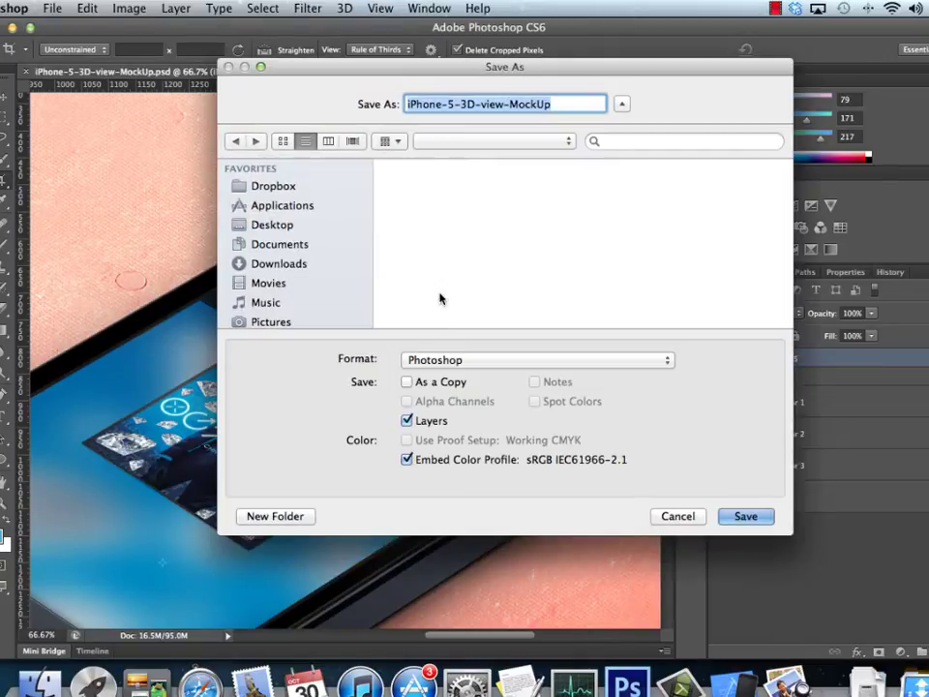
click(448, 361)
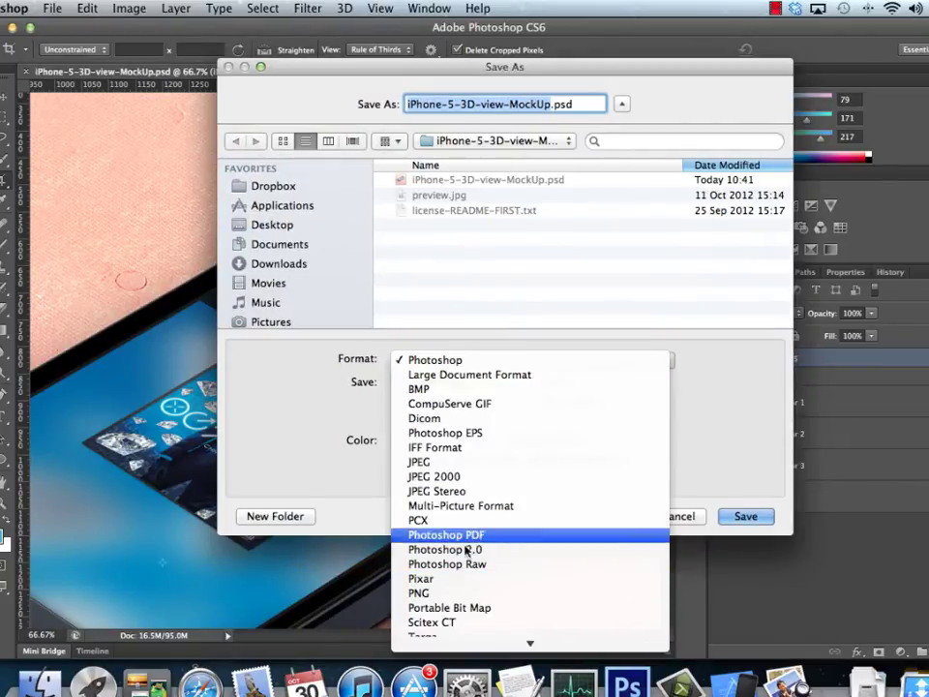
click(458, 592)
text(mo)
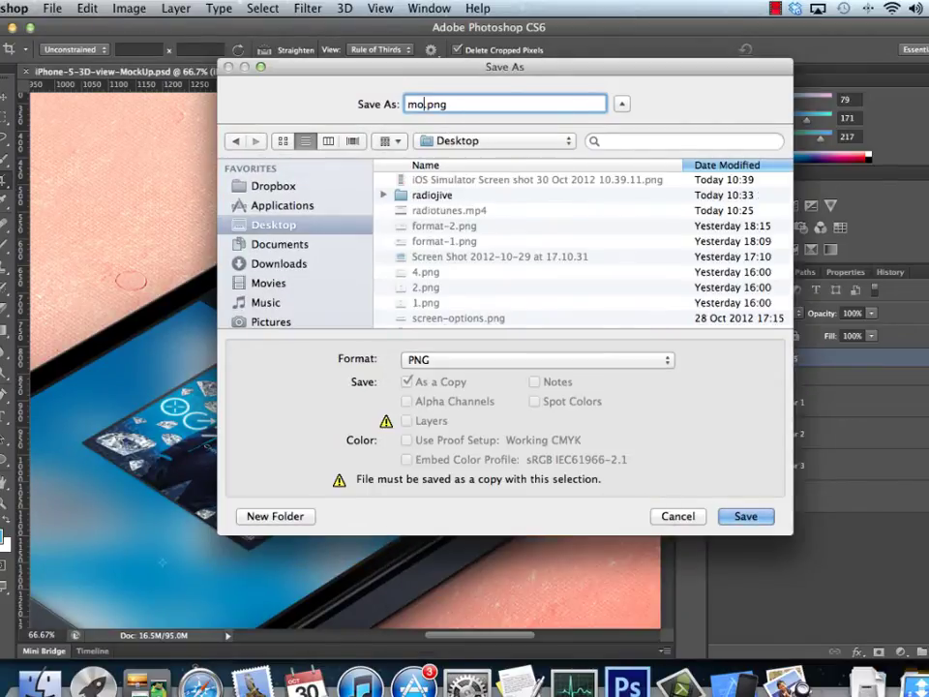
text(ckup.png)
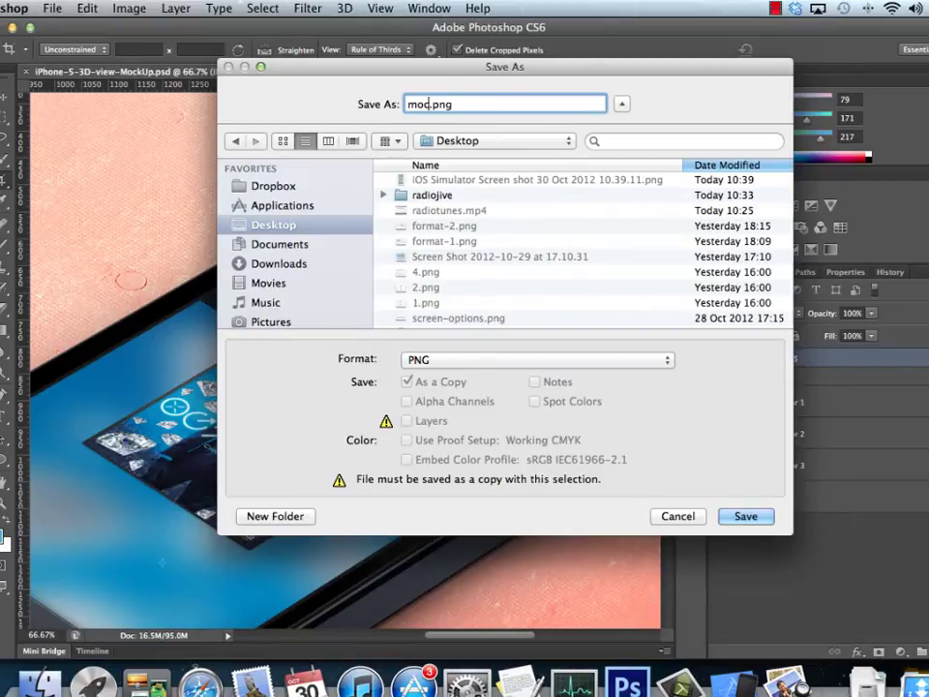
key(Return)
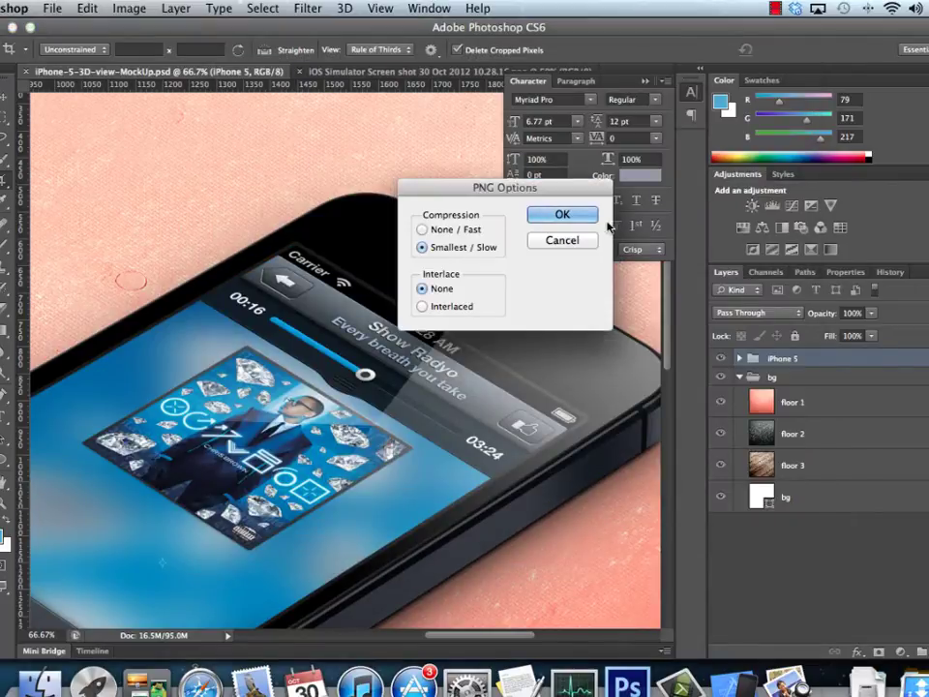
key(Return)
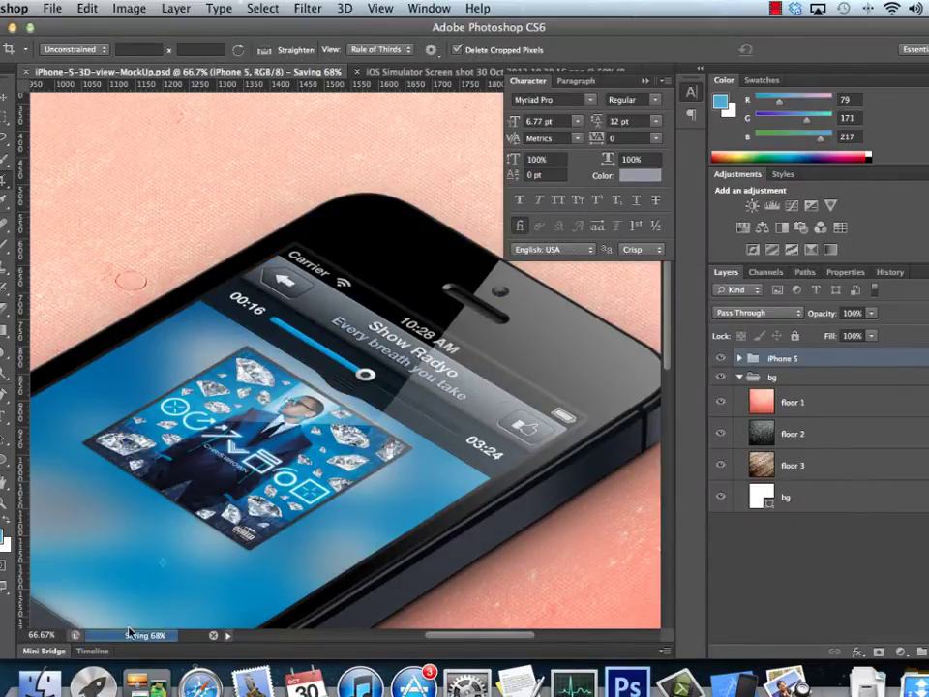
- Drag mockup.png from the Desktop folder onto the Dock to open it in Preview
key(super+Tab)
click(162, 103)
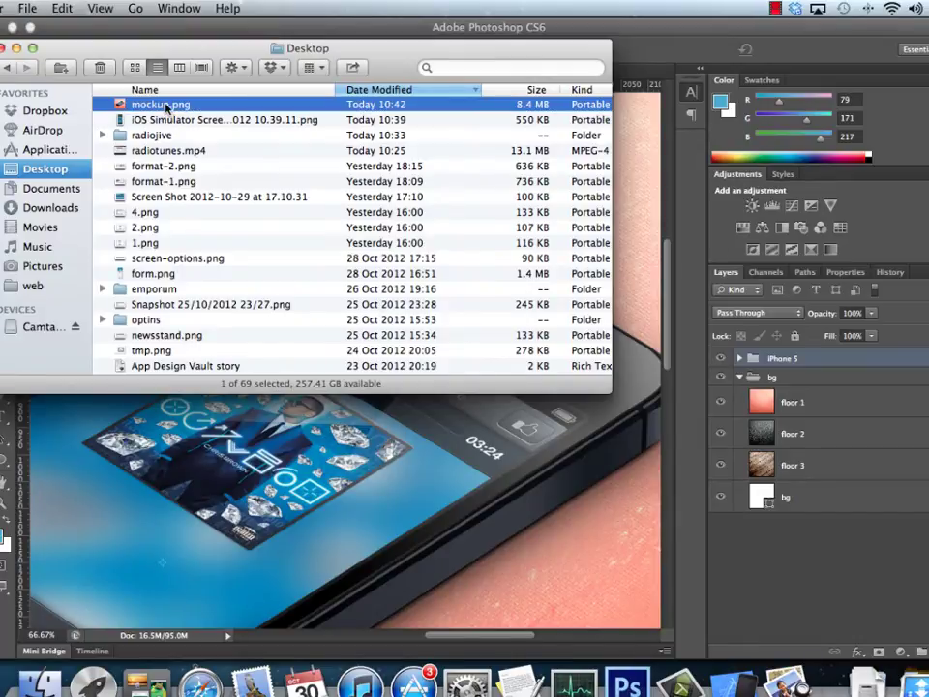
drag(147, 100, 629, 685)
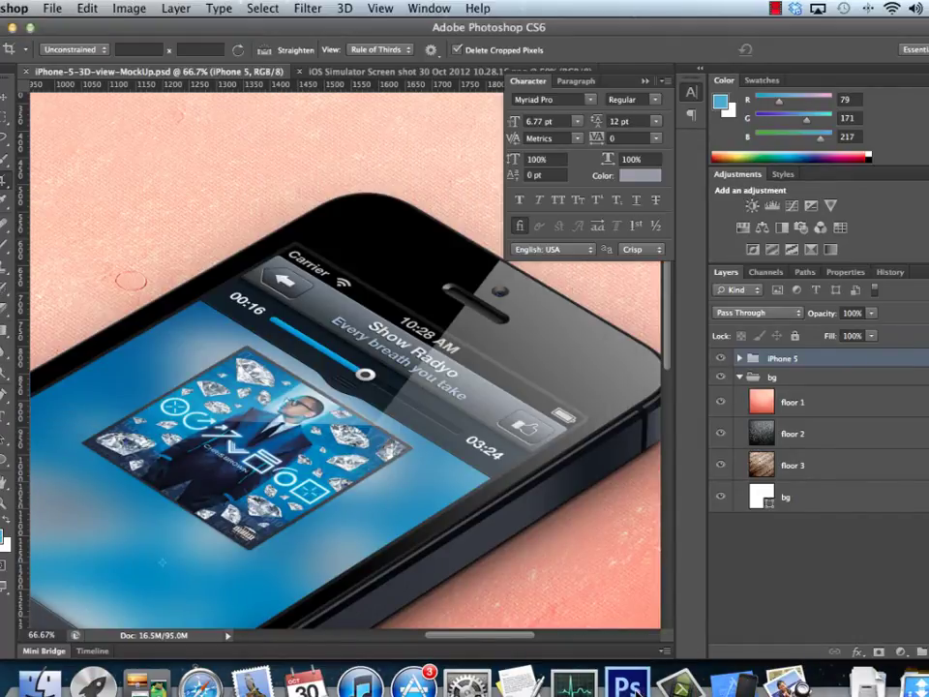
key(super+Tab)
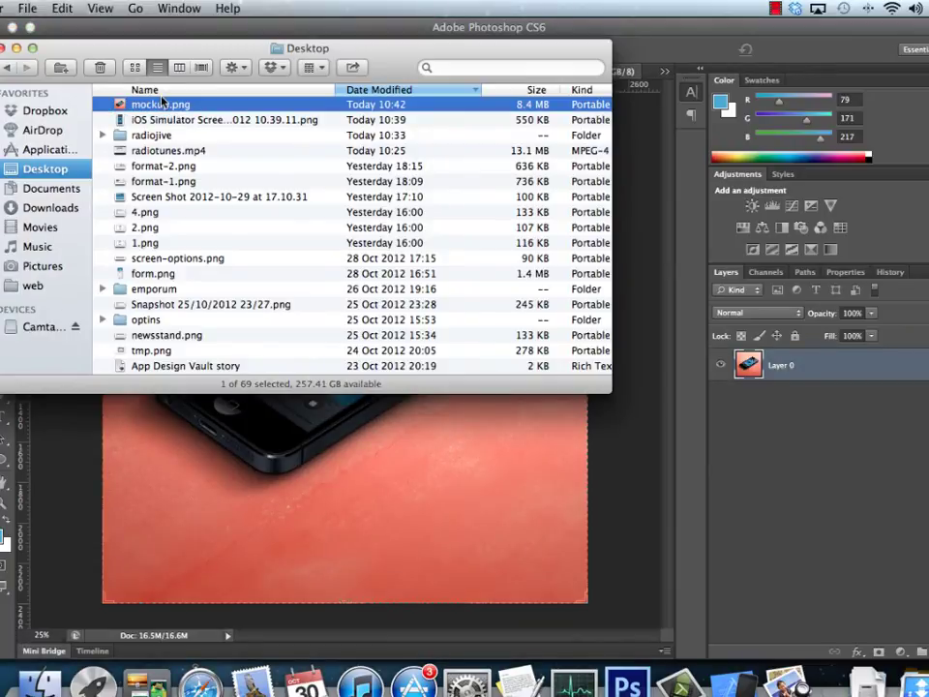
- Open mockup.png from Finder in Preview to view the finished pink-background mockup
double_click(162, 104)
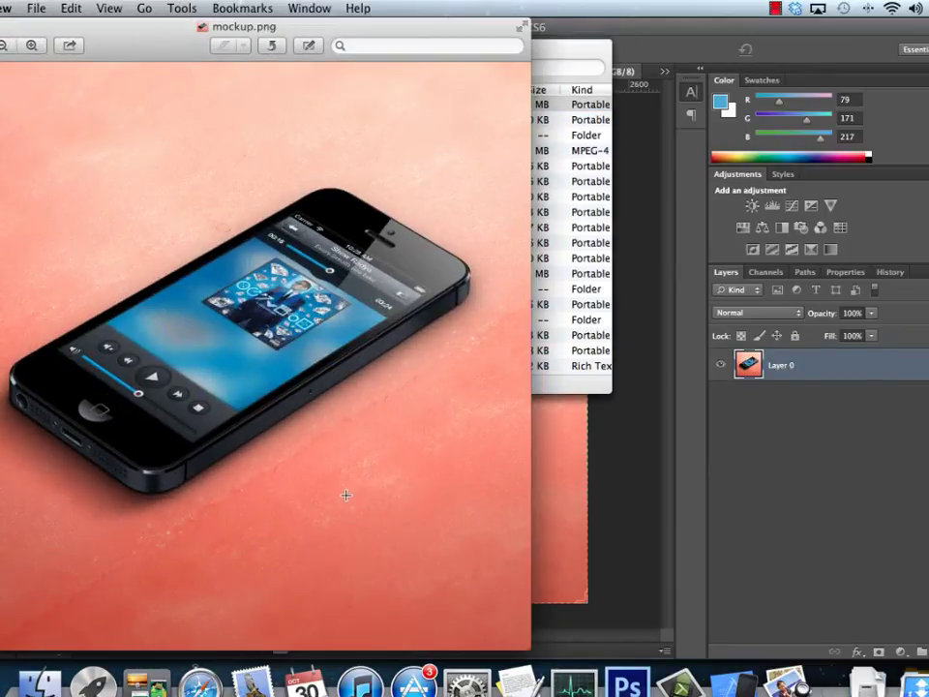